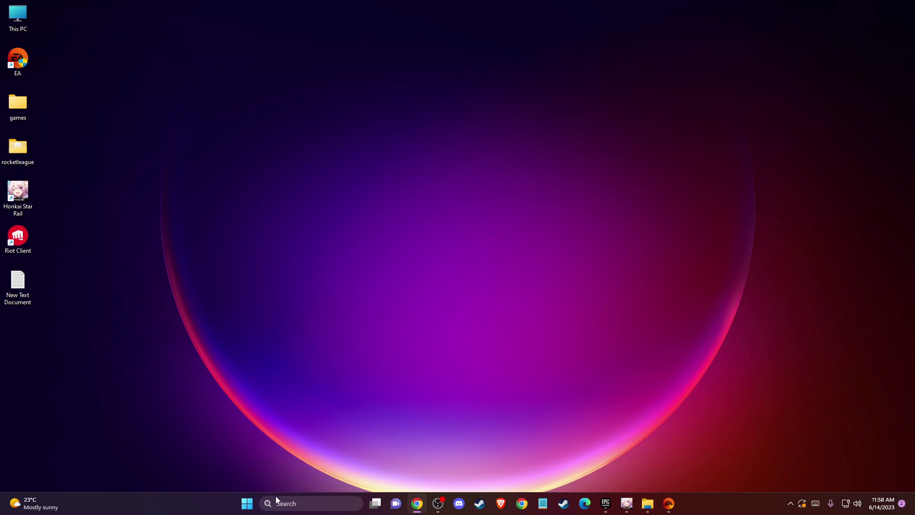
# - Search 'check for updates' and bring up the Windows Update settings page
pyautogui.click(290, 505)
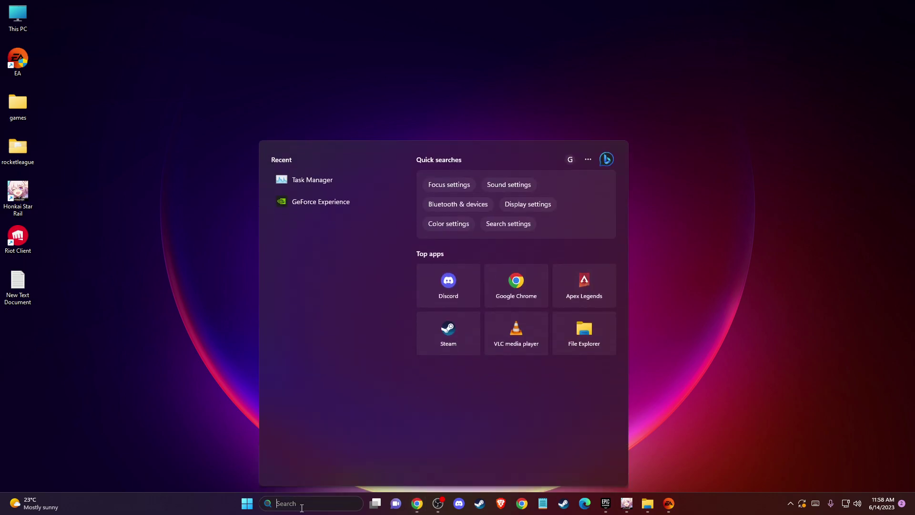
pyautogui.write('CHECK FIO')
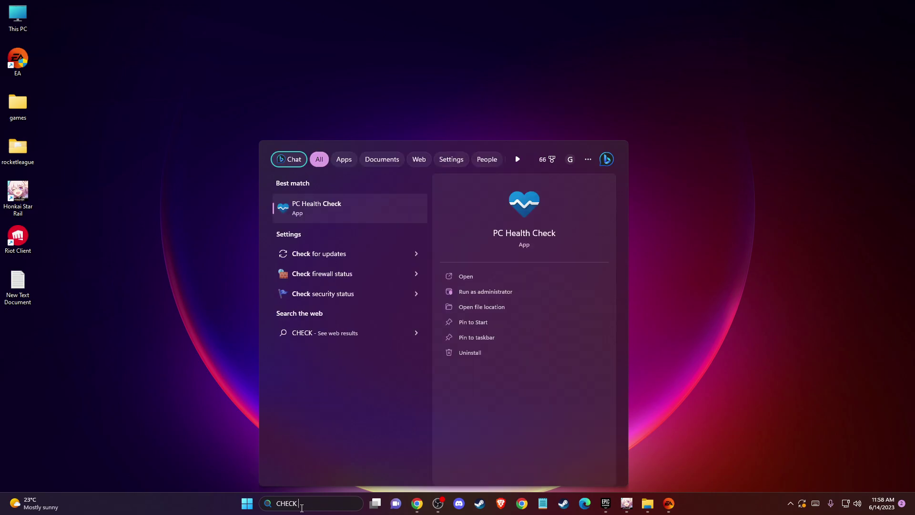
pyautogui.press('BackSpace')
pyautogui.press('BackSpace')
pyautogui.write('OR')
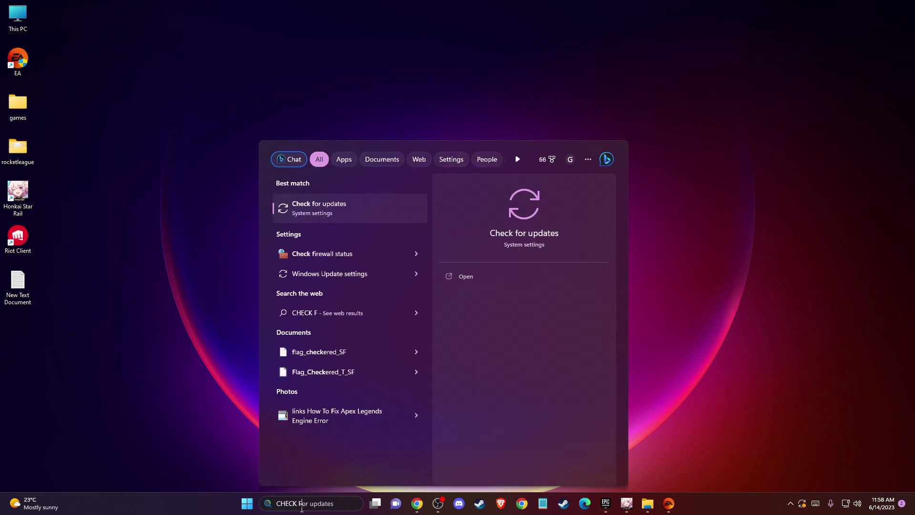
pyautogui.press('Return')
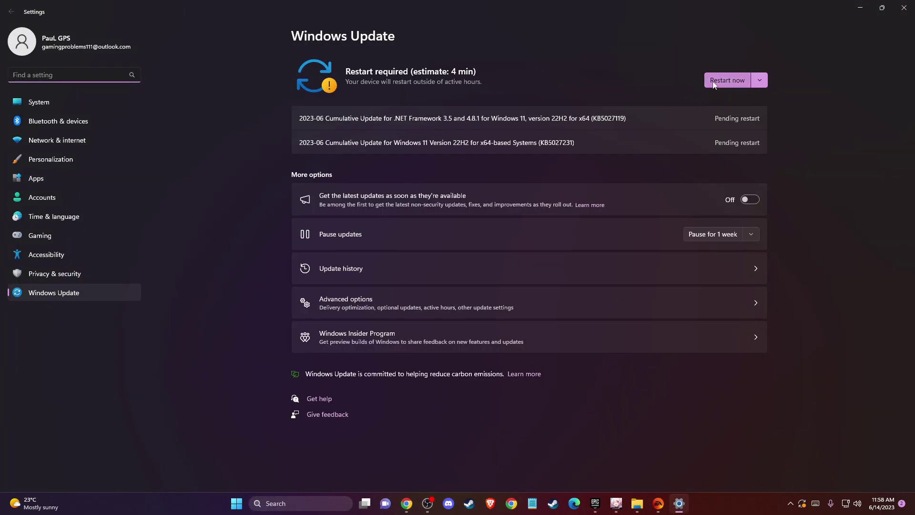
# - Review the Restart now options, dismiss them without restarting, and close Settings
pyautogui.click(760, 80)
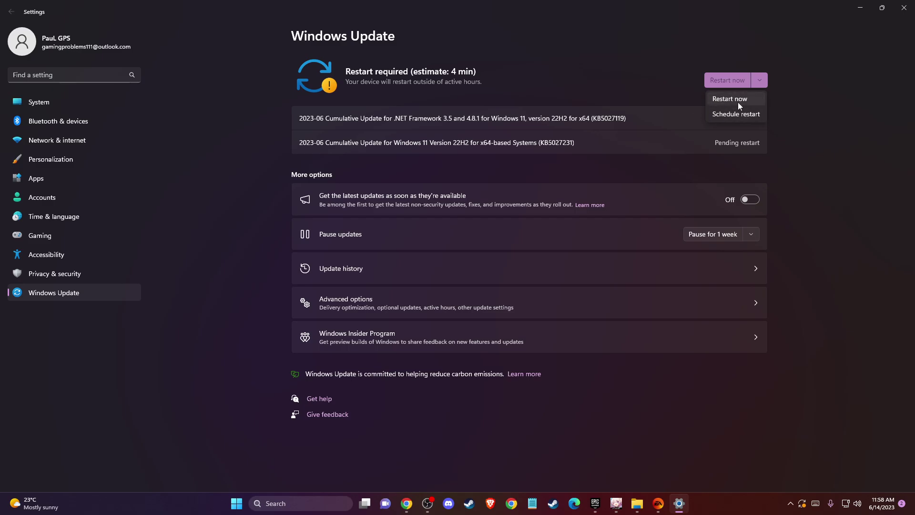
pyautogui.click(740, 104)
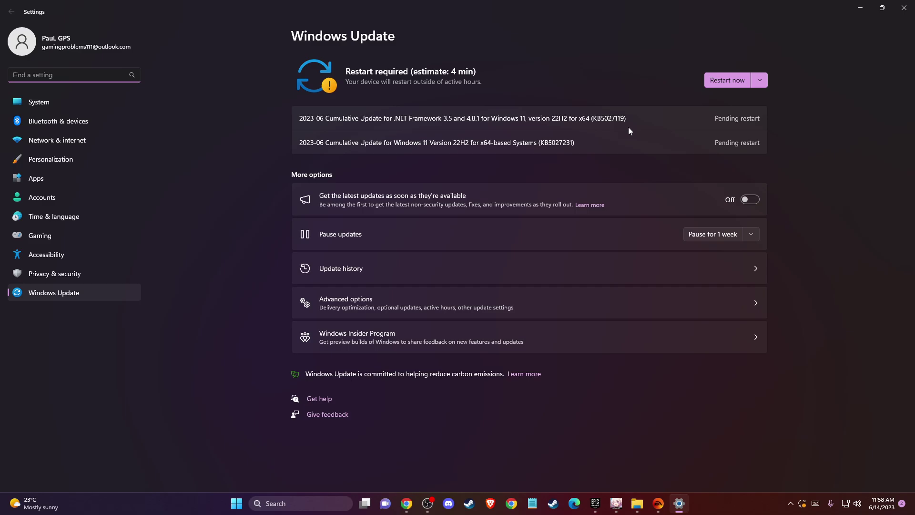
pyautogui.click(898, 14)
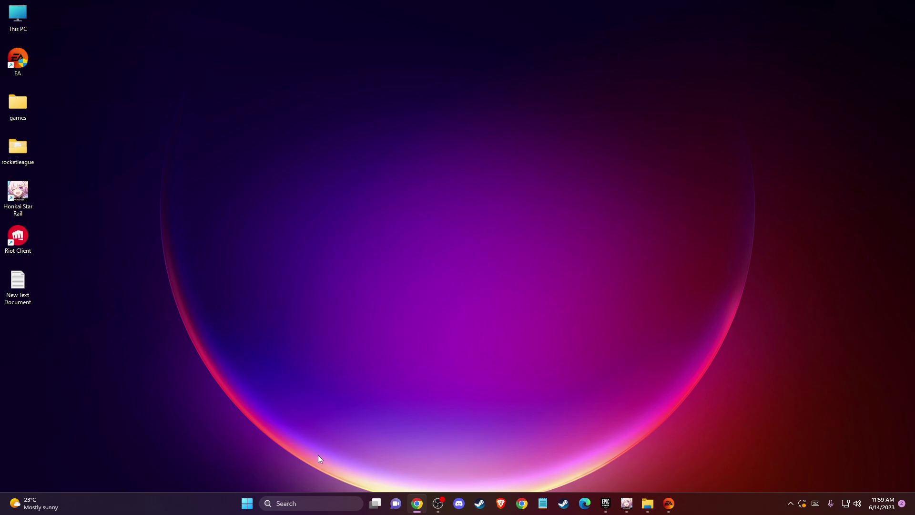
# - Check GeForce Experience's Drivers page for updates, finding Game Ready Driver 535.98, then close it
pyautogui.click(295, 506)
pyautogui.write('GEFORCE')
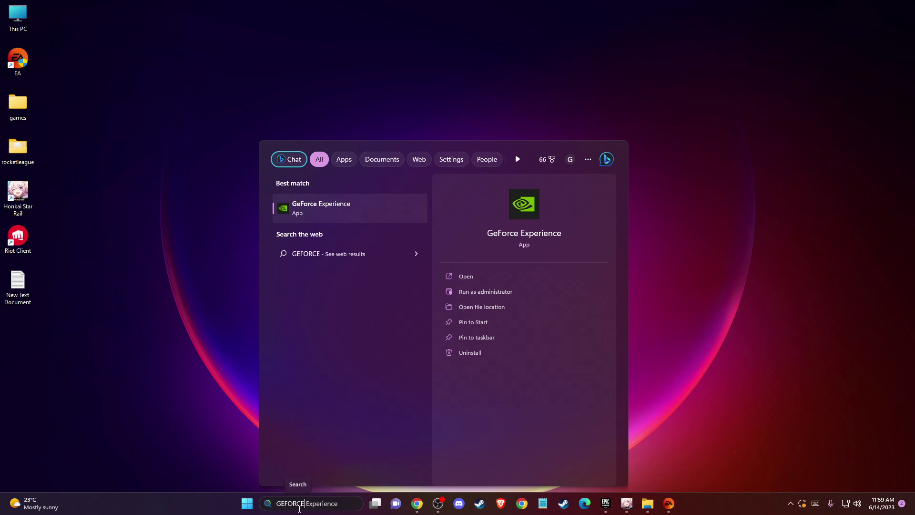
pyautogui.press('Return')
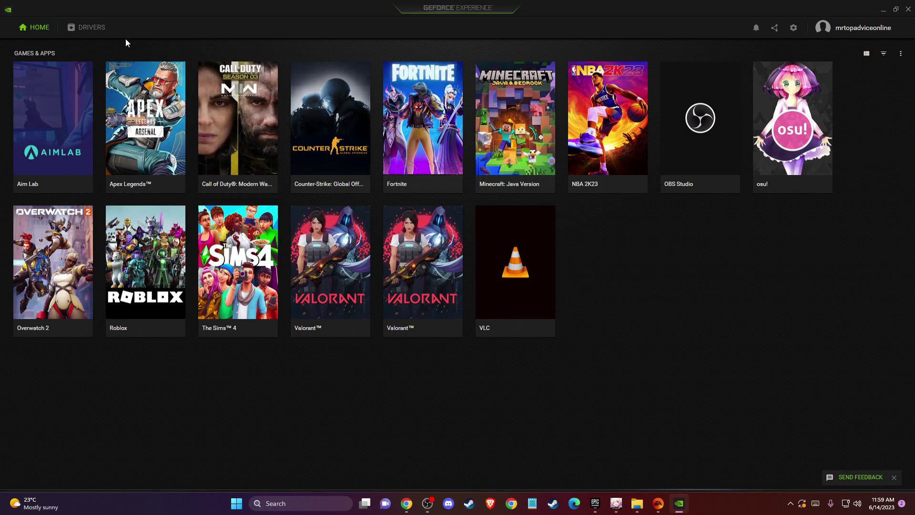
pyautogui.click(101, 32)
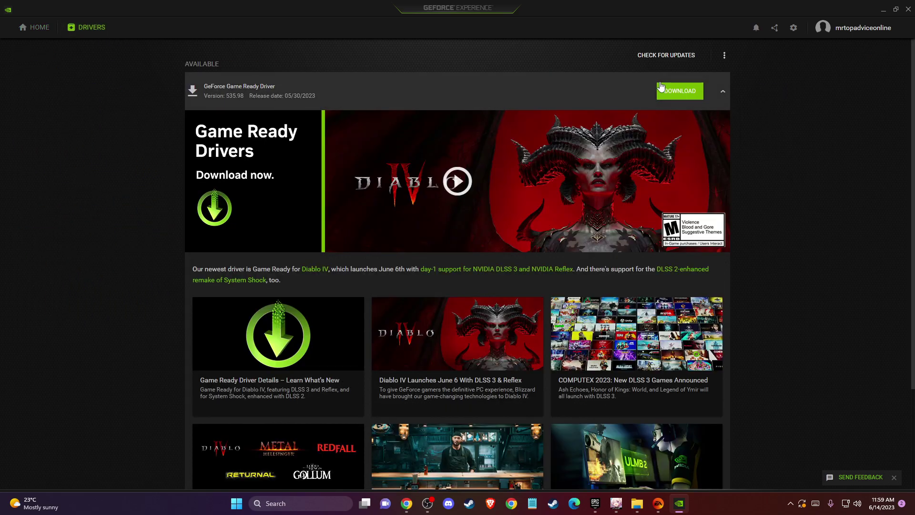
pyautogui.click(666, 61)
pyautogui.click(909, 8)
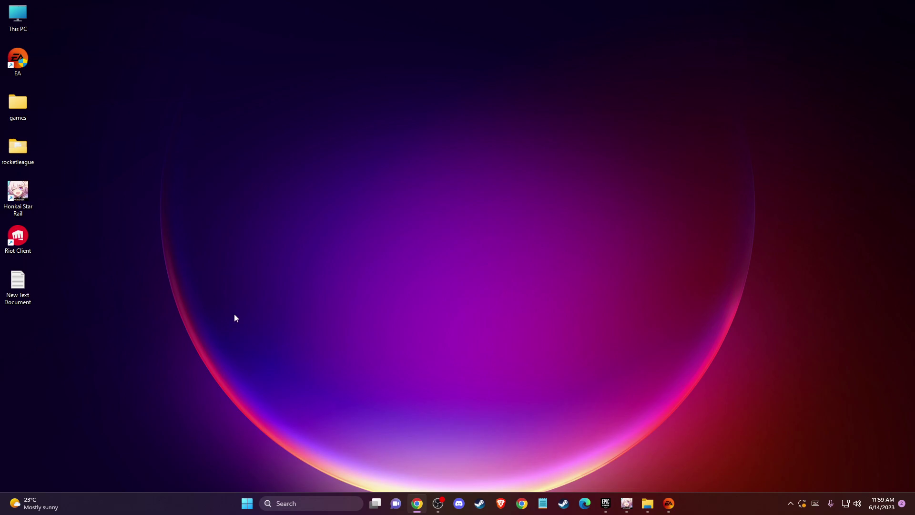
# - Bring up the EA app, start Help > App Recovery, and cancel its restart prompt
pyautogui.click(668, 503)
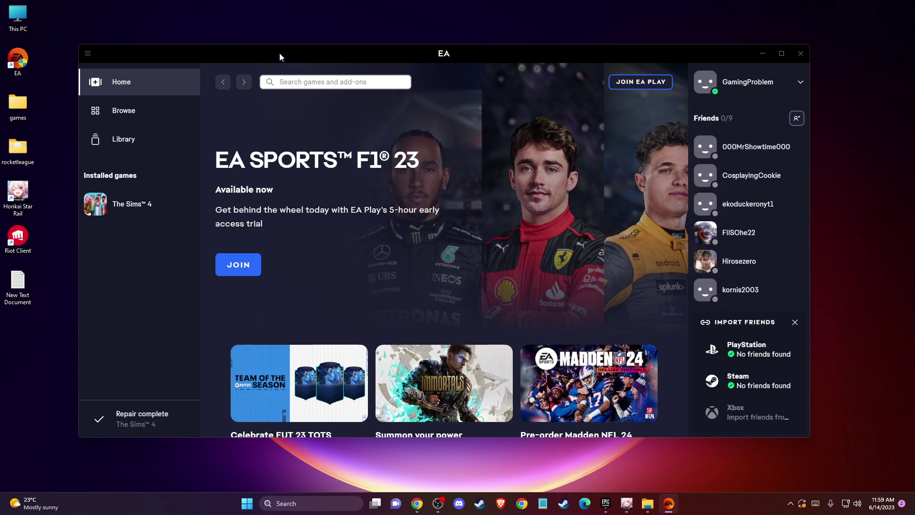
pyautogui.click(87, 54)
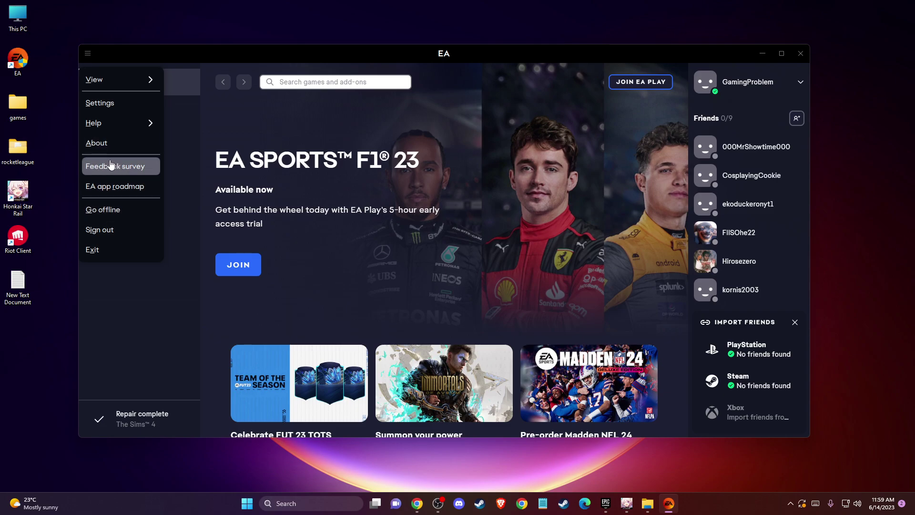
pyautogui.moveTo(150, 120)
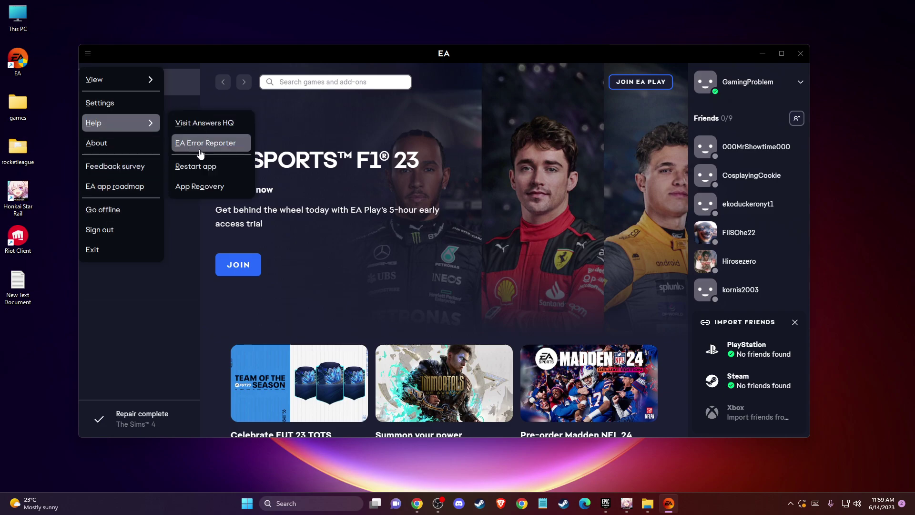
pyautogui.click(201, 187)
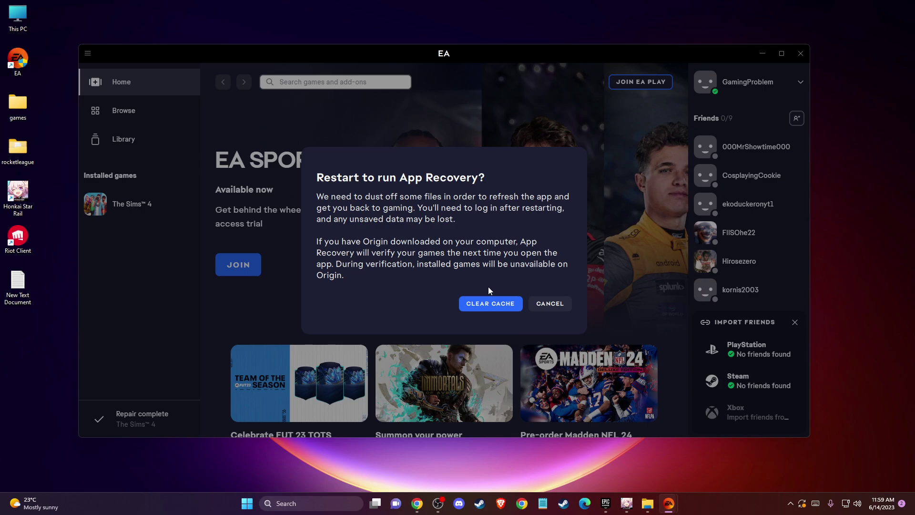
pyautogui.click(548, 305)
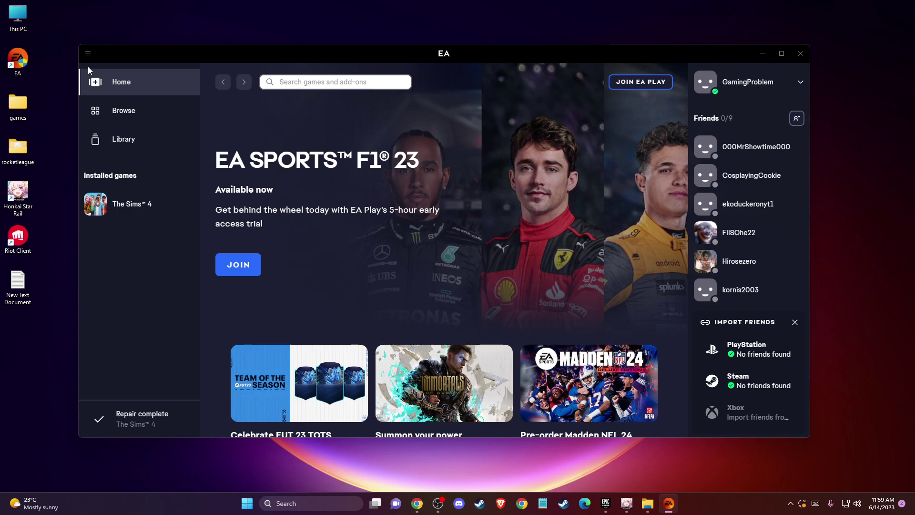
# - Reopen the EA app's main menu and close it without choosing anything
pyautogui.click(88, 53)
pyautogui.moveTo(109, 120)
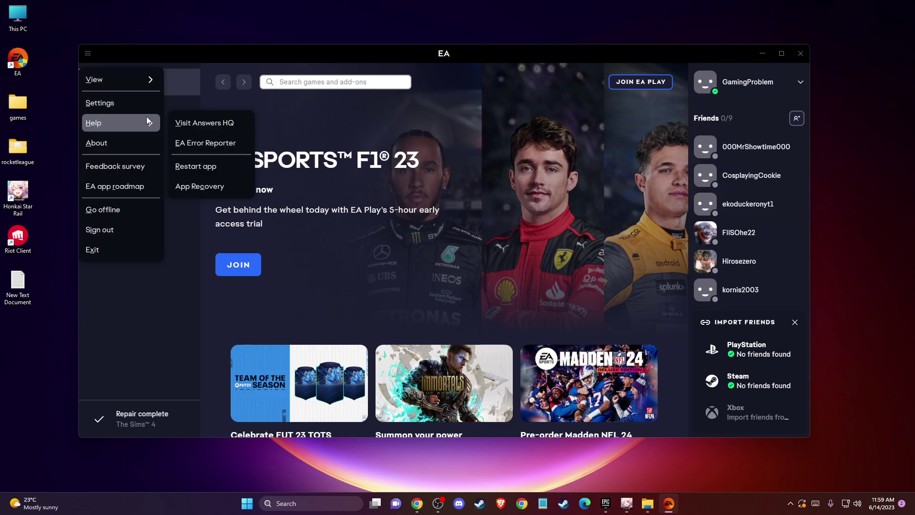
pyautogui.click(193, 167)
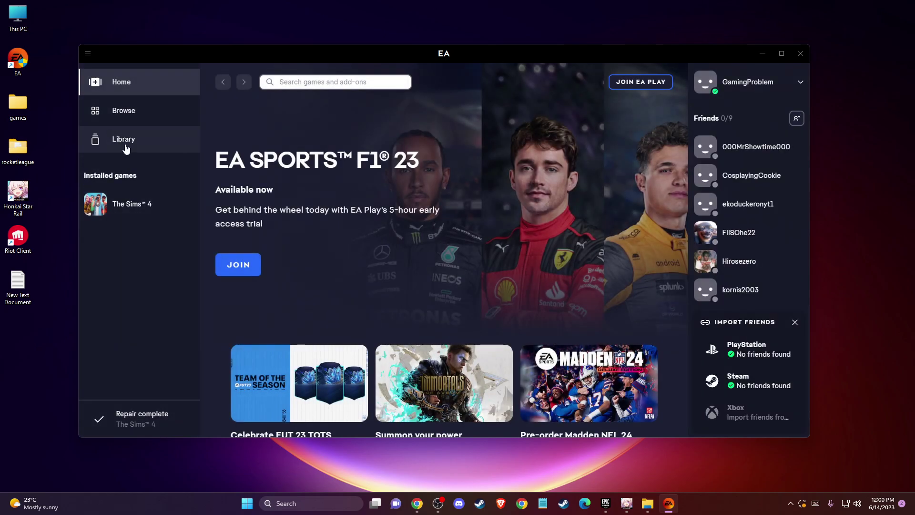
# - Show the Library and view The Sims 4 tile's options, including Repair, without choosing
pyautogui.click(126, 145)
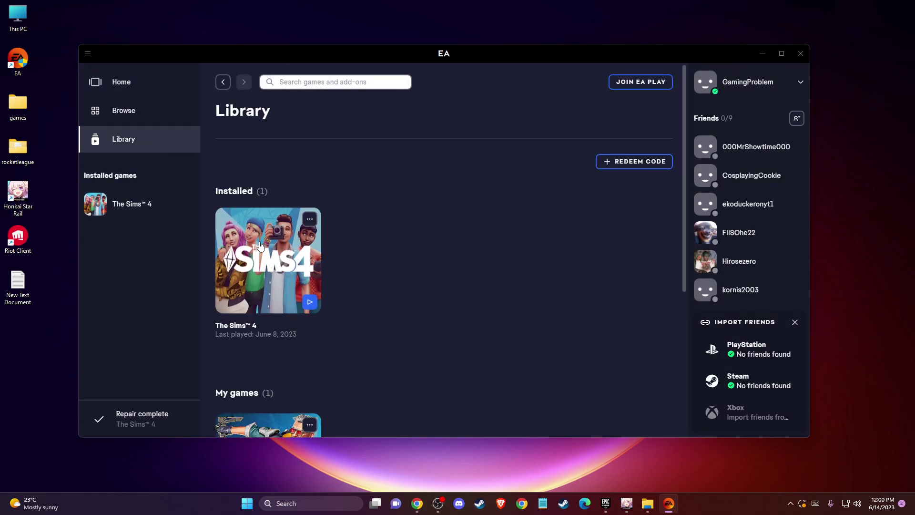
pyautogui.click(309, 222)
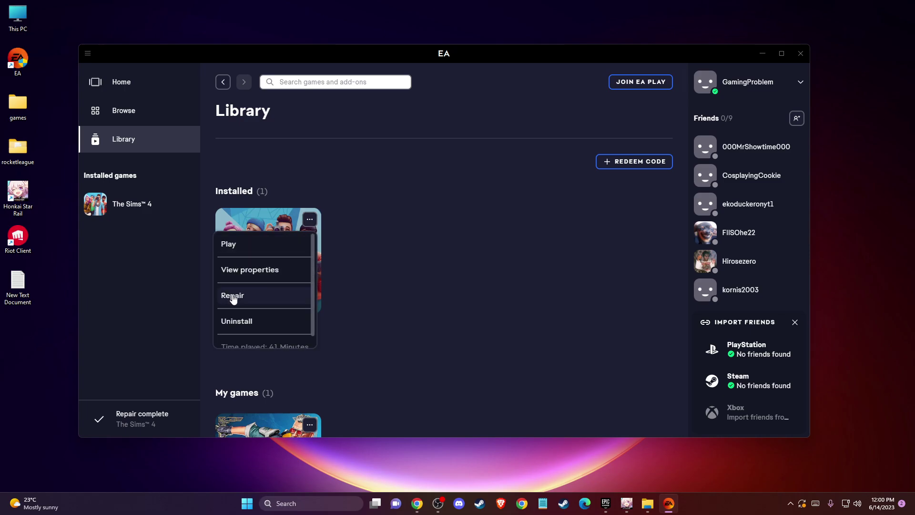
pyautogui.click(415, 307)
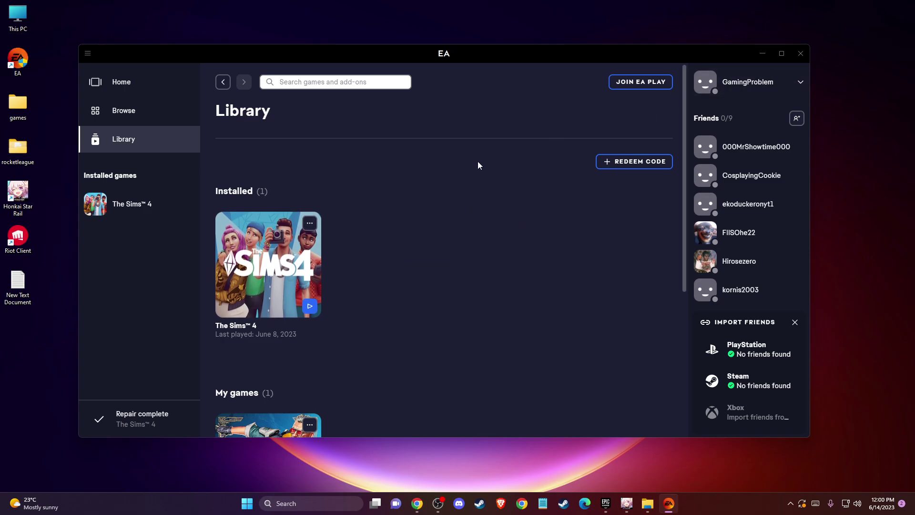
# - Send the EA app to the tray and launch Task Manager
pyautogui.click(801, 54)
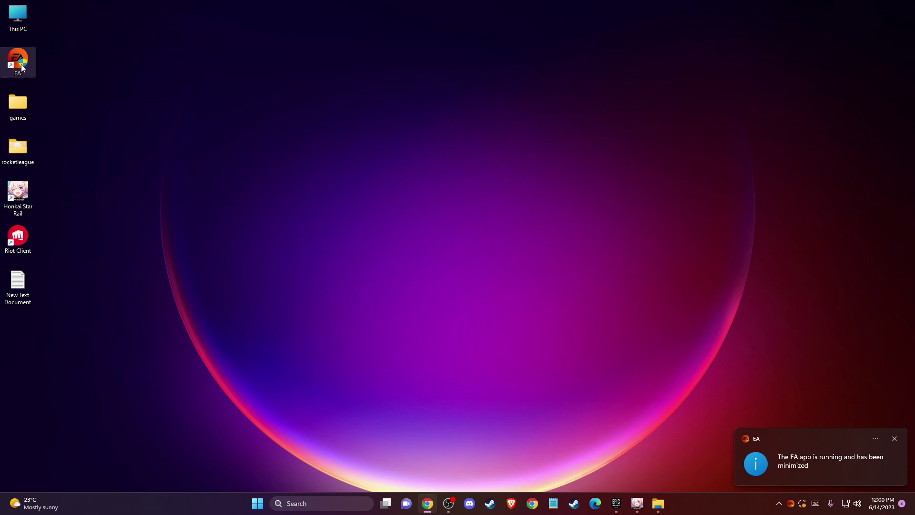
pyautogui.click(317, 499)
pyautogui.write('Task')
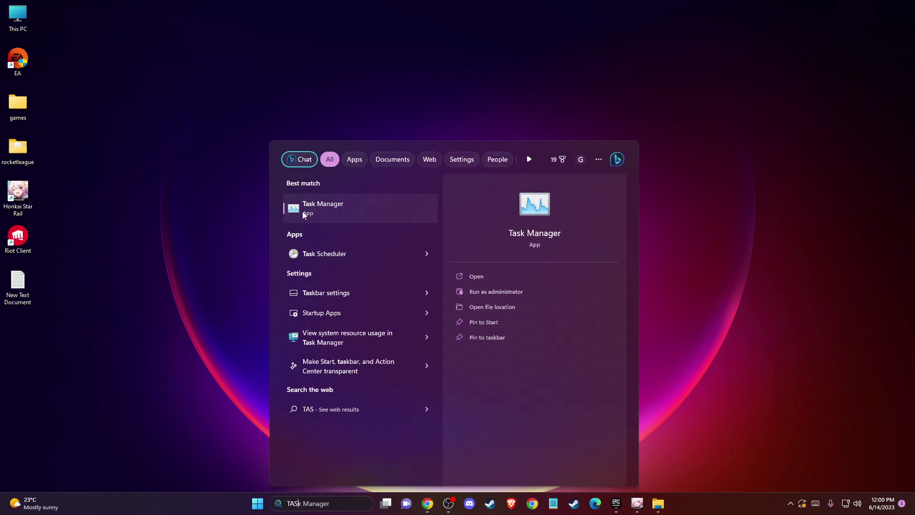
pyautogui.press('Return')
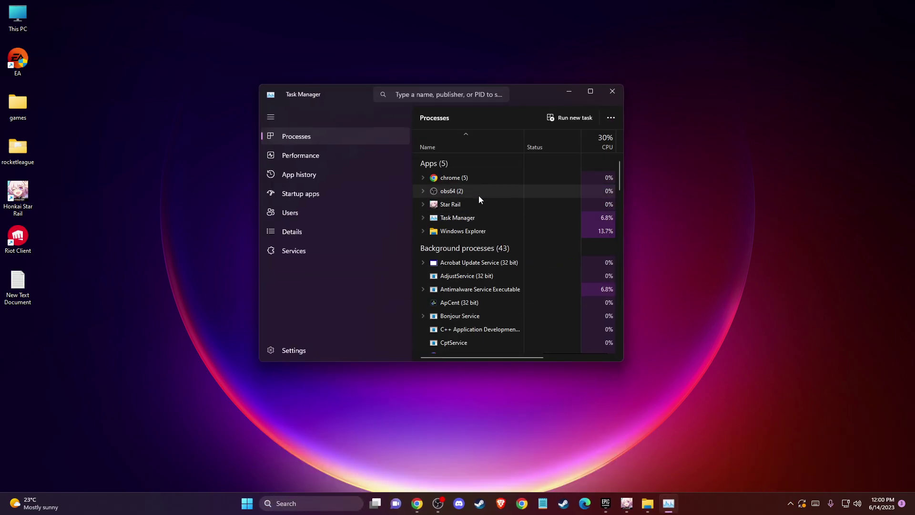
# - End the EA and EA Background Service processes in Task Manager
pyautogui.scroll(-5, 467, 207)
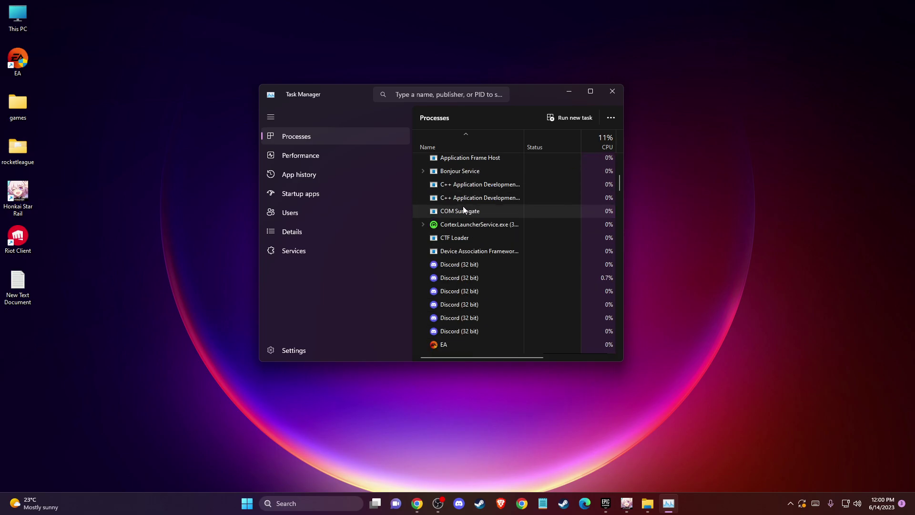
pyautogui.scroll(-3, 462, 206)
pyautogui.rightClick(439, 279)
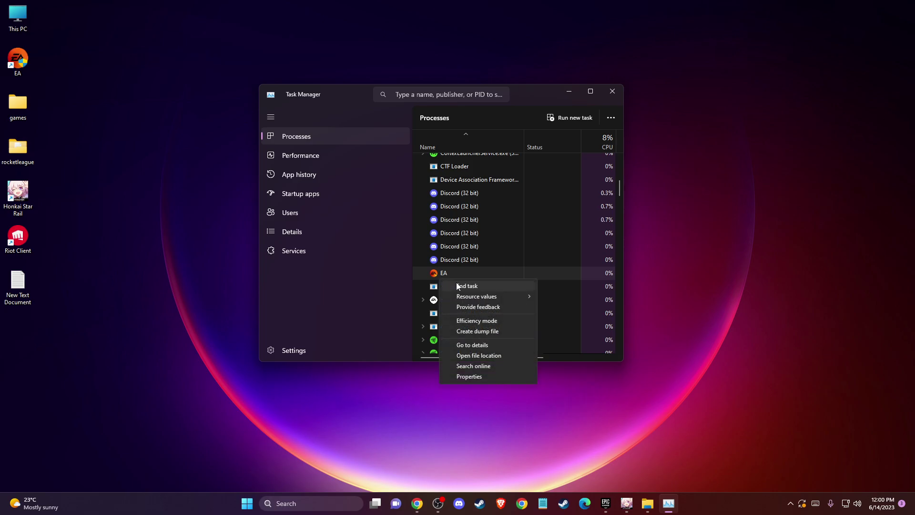
pyautogui.click(460, 286)
pyautogui.rightClick(471, 248)
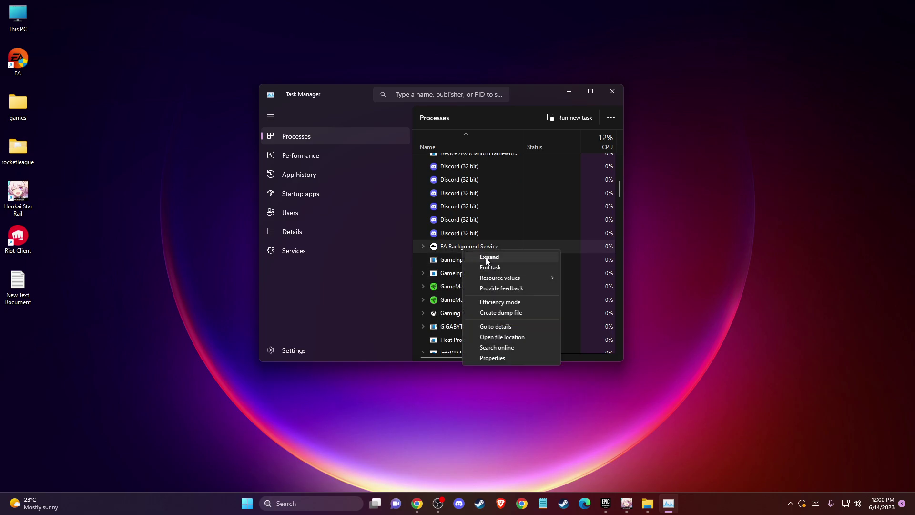
pyautogui.click(498, 267)
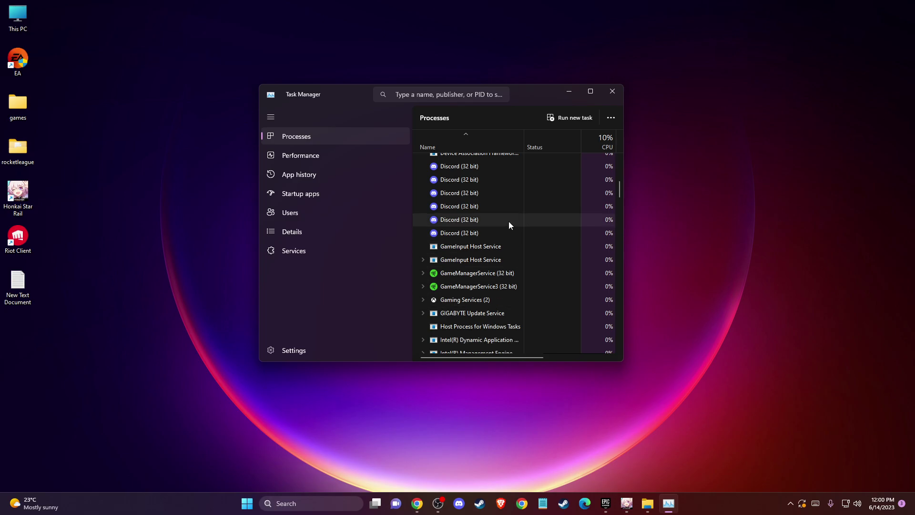
pyautogui.scroll(-10, 484, 257)
pyautogui.scroll(-10, 482, 252)
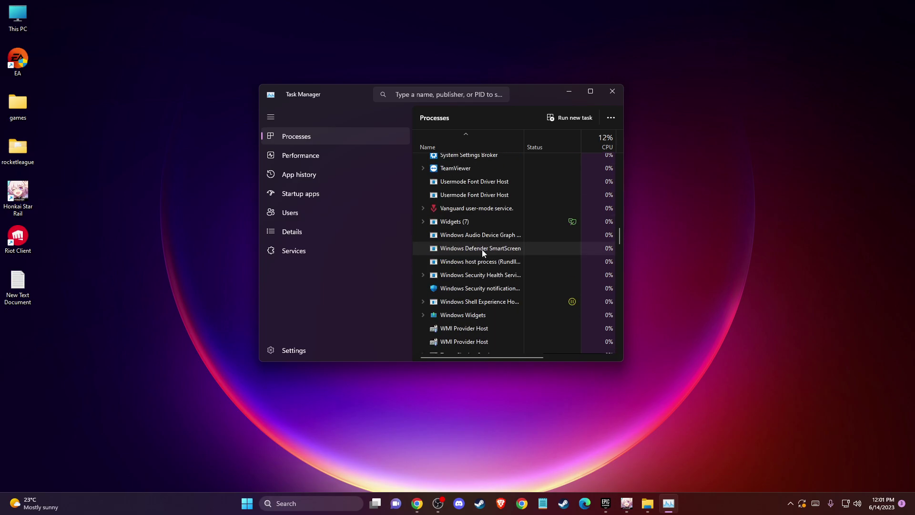
pyautogui.click(612, 91)
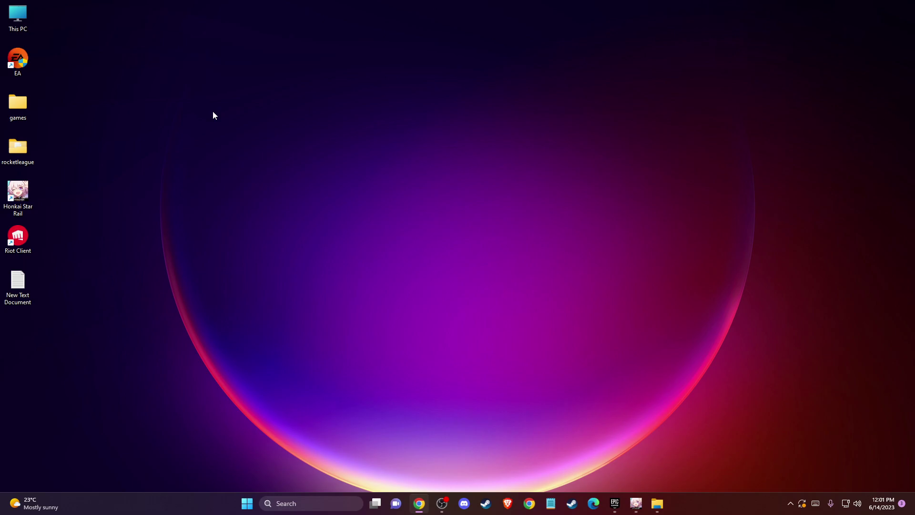
pyautogui.rightClick(24, 60)
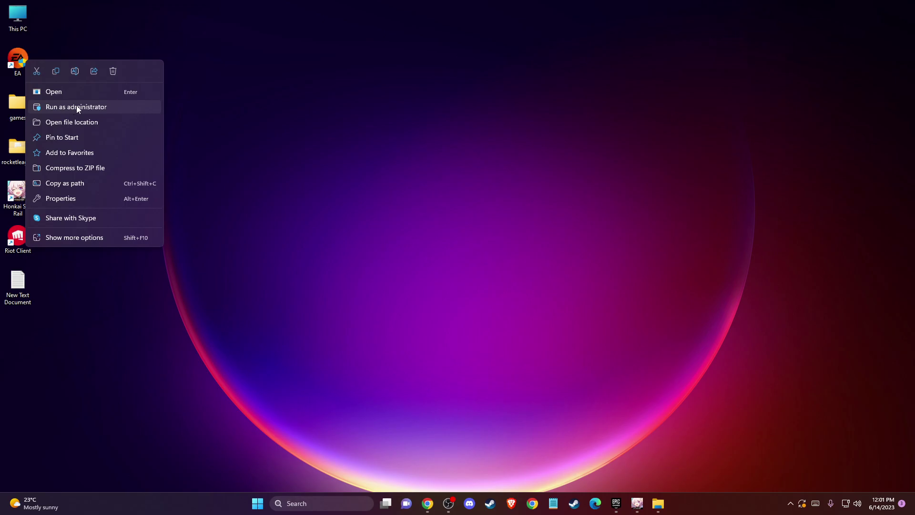
pyautogui.click(73, 197)
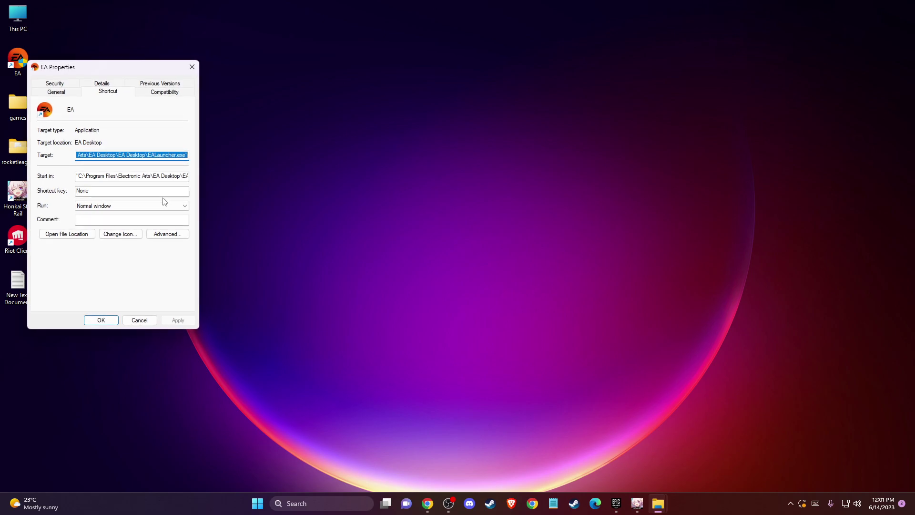
pyautogui.click(90, 208)
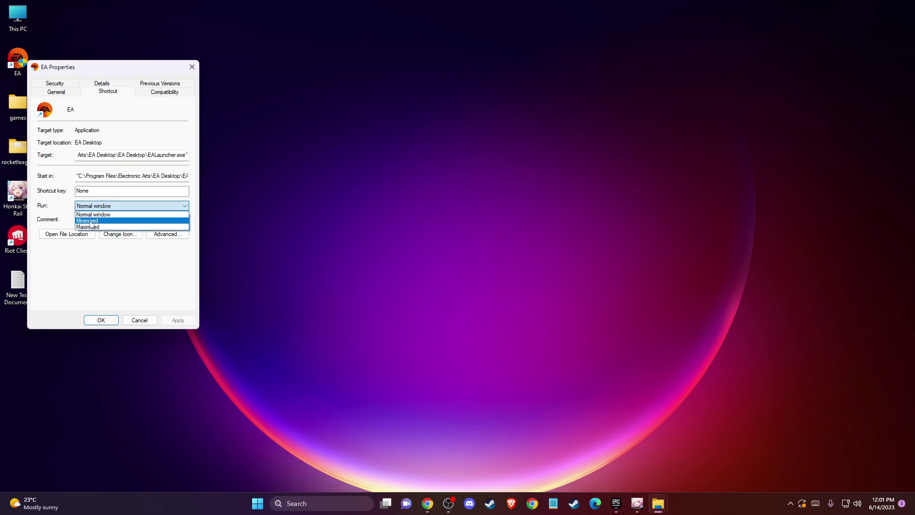
pyautogui.click(162, 94)
pyautogui.click(161, 92)
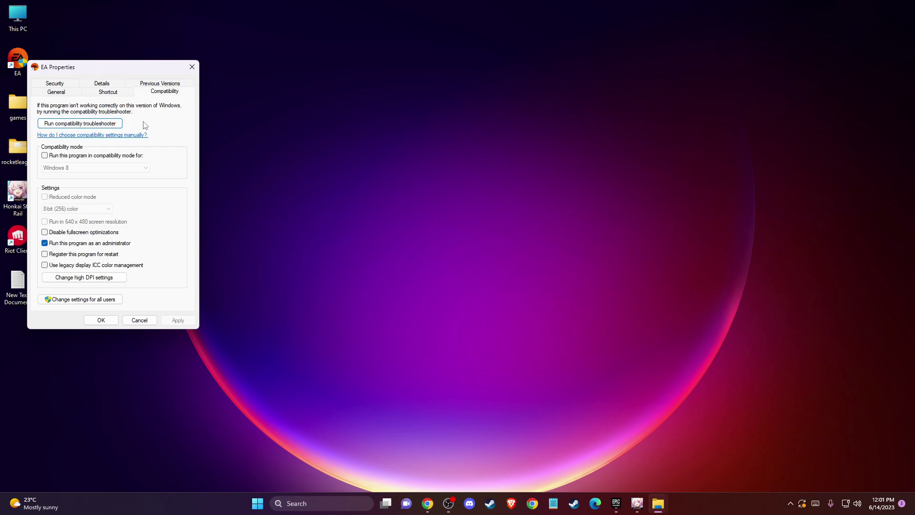
pyautogui.click(44, 156)
pyautogui.click(152, 319)
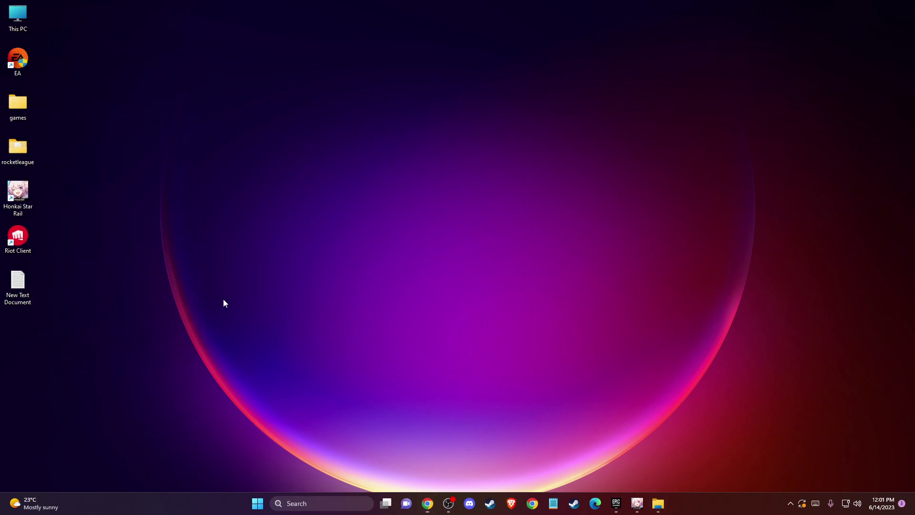